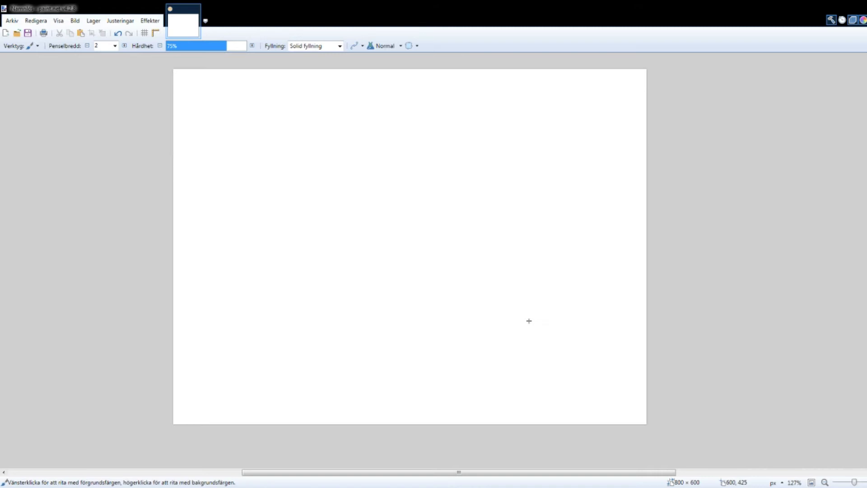
# Select the whole canvas, then paint the dark room outline and a small oval near the top centre
pyautogui.click(600, 309)
pyautogui.press('s')
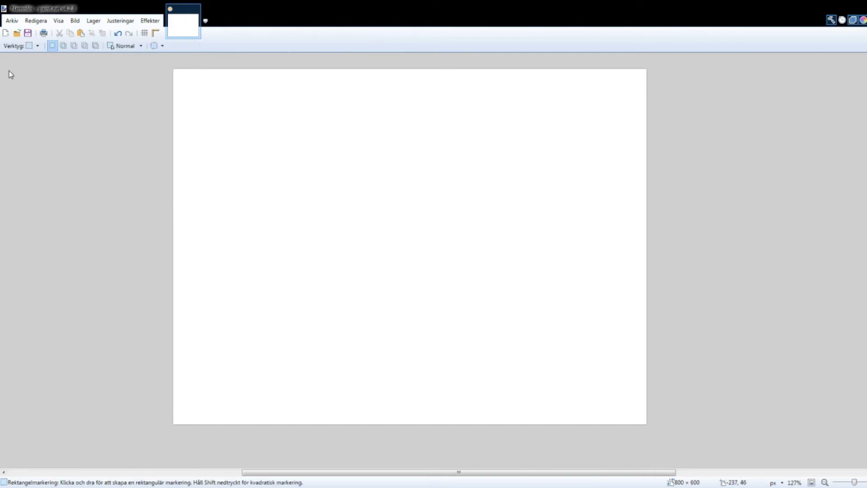
pyautogui.moveTo(170, 65); pyautogui.dragTo(651, 430)
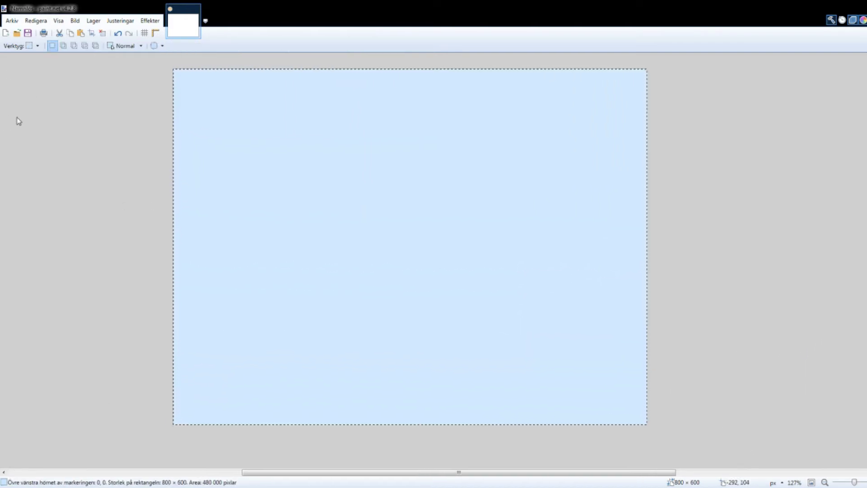
pyautogui.press('b')
pyautogui.moveTo(311, 397)
pyautogui.mouseDown()
pyautogui.moveTo(579, 139)
pyautogui.moveTo(424, 403)
pyautogui.mouseUp()
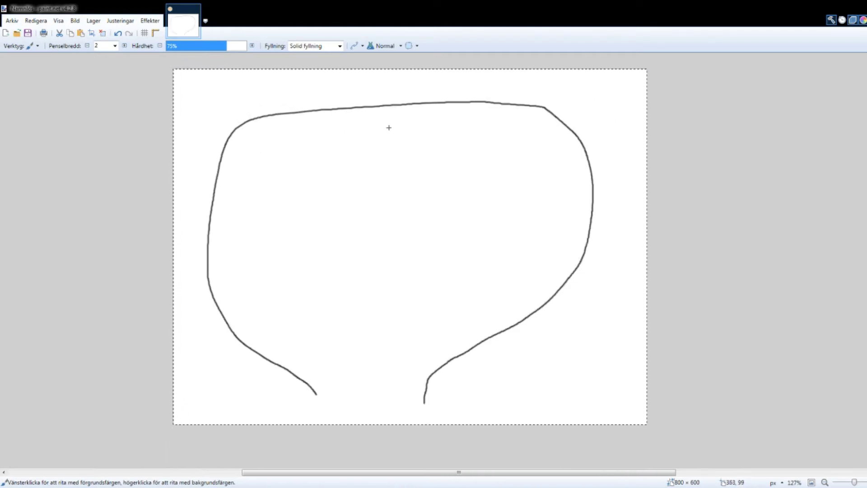
pyautogui.moveTo(405, 124)
pyautogui.mouseDown()
pyautogui.moveTo(426, 126)
pyautogui.moveTo(399, 123)
pyautogui.mouseUp()
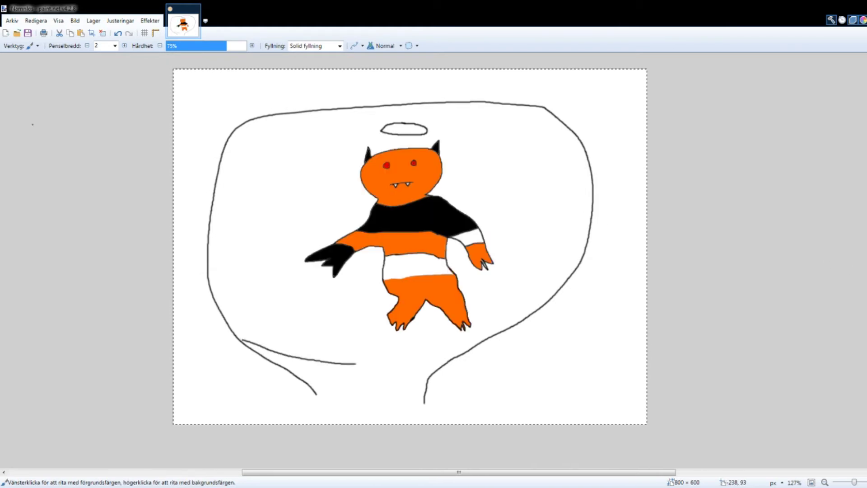
# Select the tiger, shrink it, and move it up beneath the small oval
pyautogui.press('s')
pyautogui.hotkey('ctrl', 'd')
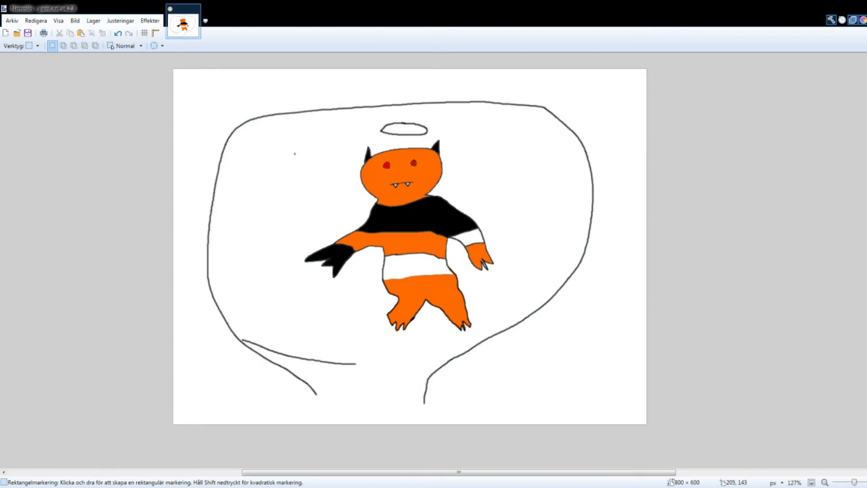
pyautogui.moveTo(287, 136); pyautogui.dragTo(516, 335)
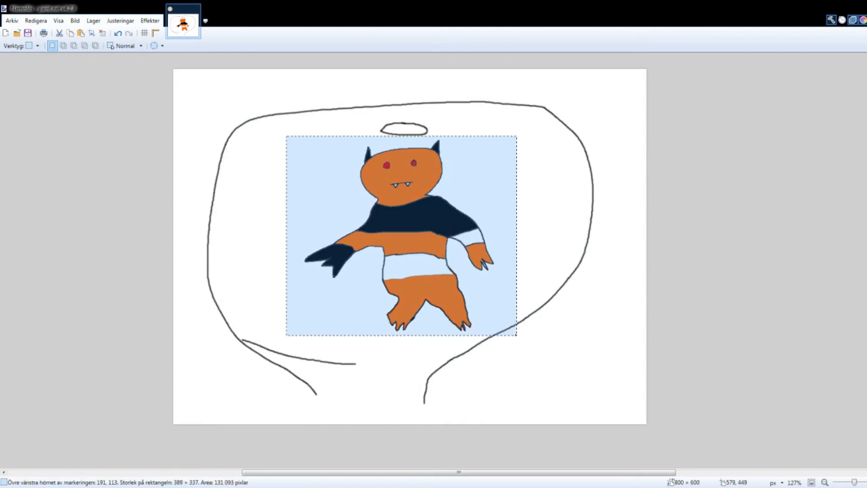
pyautogui.press('m')
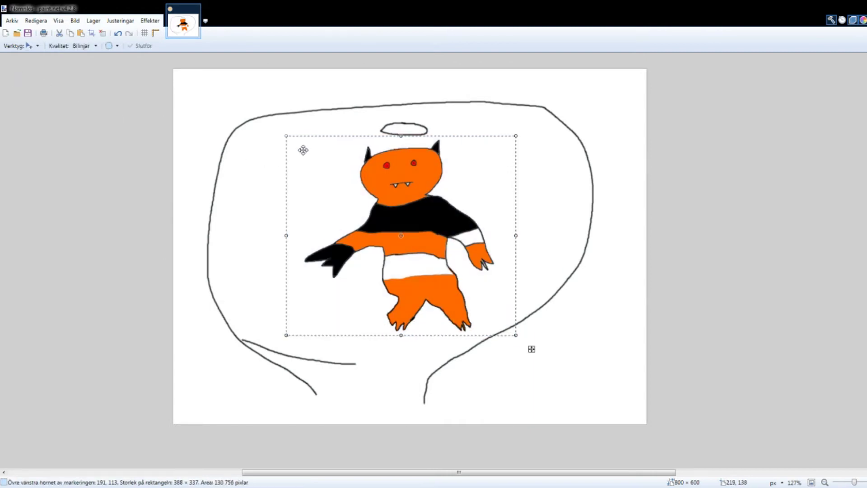
pyautogui.moveTo(286, 137); pyautogui.dragTo(448, 269)
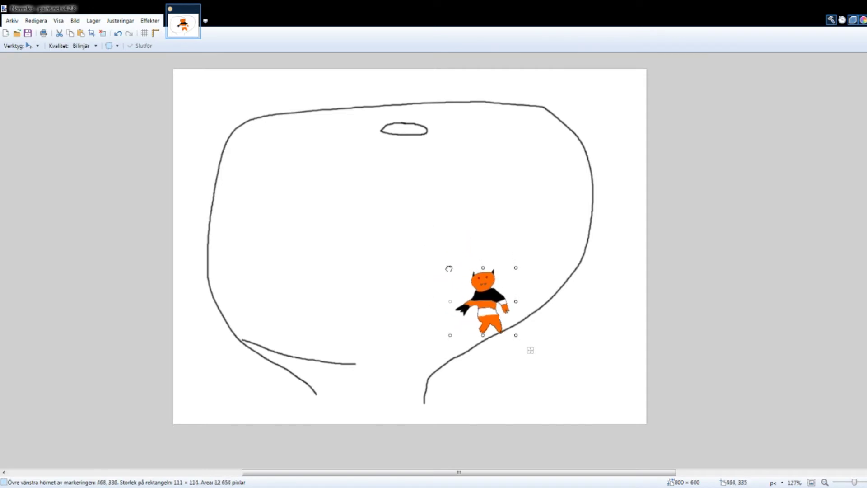
pyautogui.moveTo(484, 301); pyautogui.dragTo(417, 156)
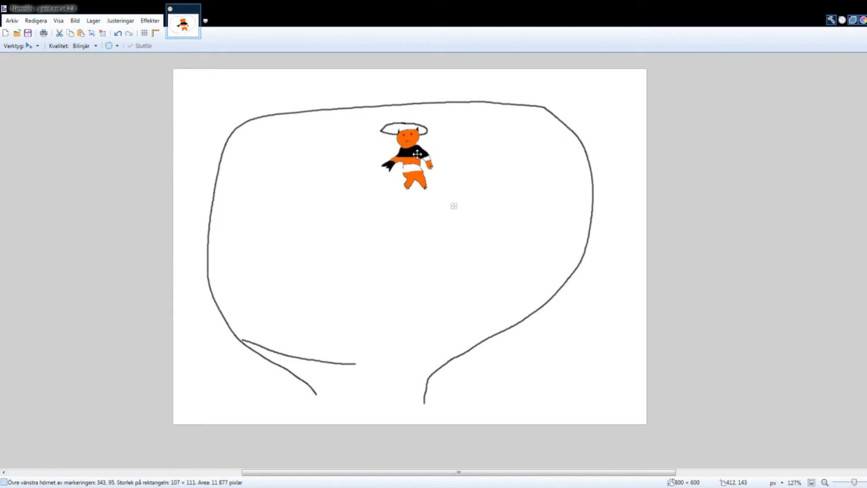
# Reselect the whole canvas and return to the Paintbrush
pyautogui.press('b')
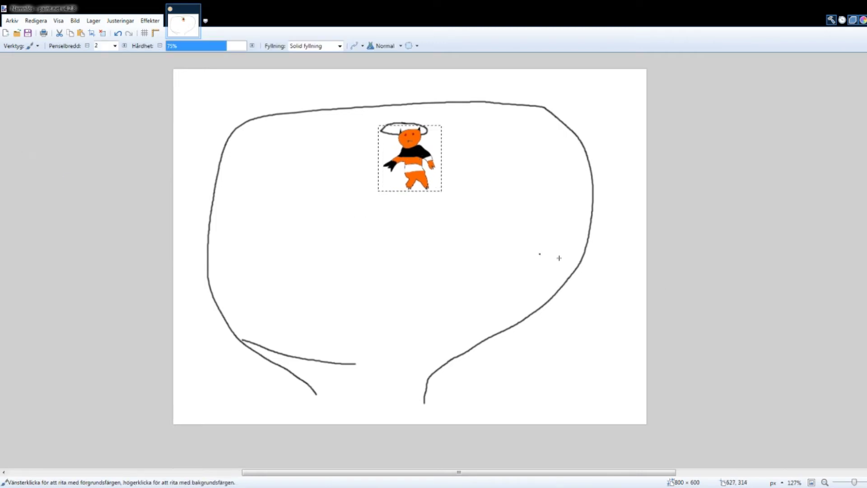
pyautogui.press('s')
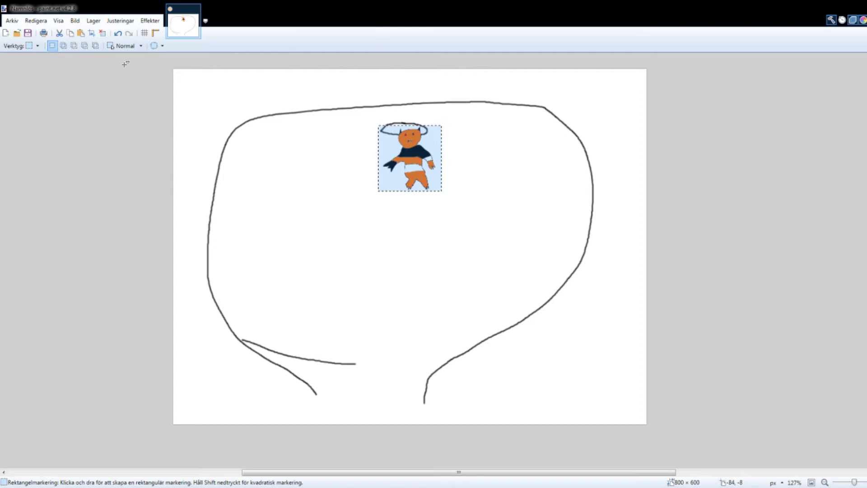
pyautogui.moveTo(174, 70); pyautogui.dragTo(389, 203)
pyautogui.hotkey('ctrl', 'a')
pyautogui.press('b')
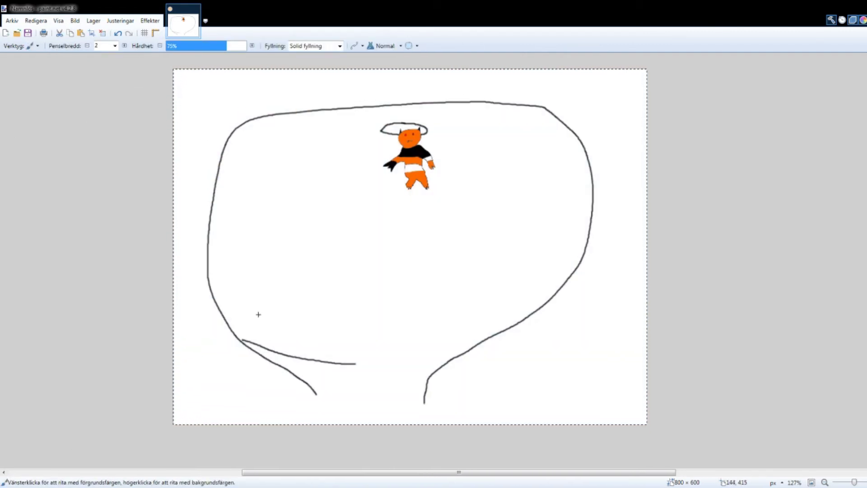
# Paint the blue platform outline across the lower room and fill it with diagonal hatch strokes
pyautogui.moveTo(246, 216); pyautogui.dragTo(218, 293)
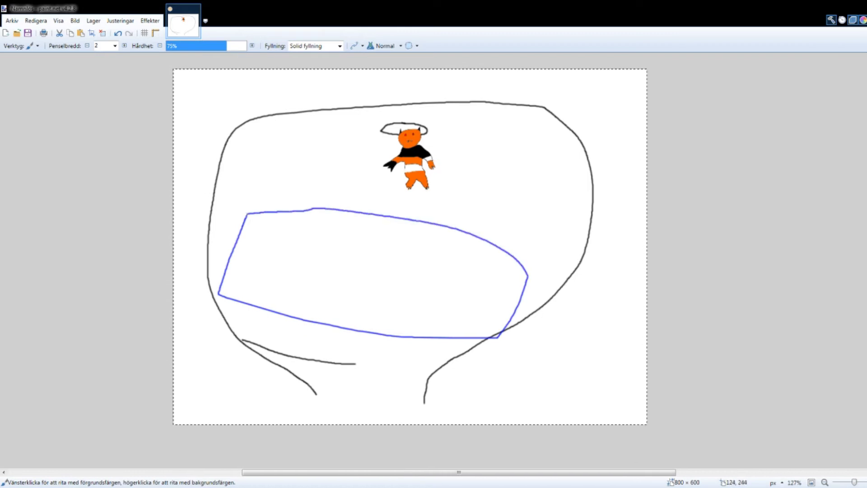
pyautogui.moveTo(380, 238); pyautogui.dragTo(344, 286)
pyautogui.moveTo(500, 236); pyautogui.dragTo(419, 319)
pyautogui.moveTo(492, 300); pyautogui.dragTo(417, 339)
pyautogui.moveTo(388, 237); pyautogui.dragTo(264, 302)
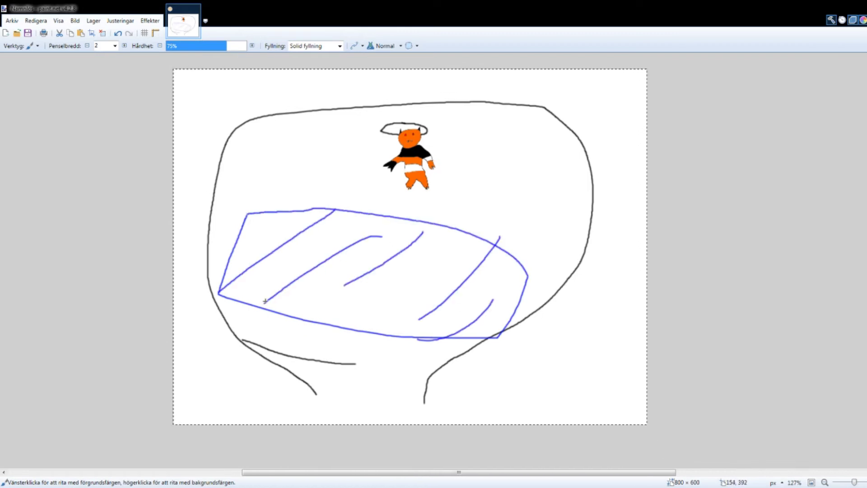
# Paint the pink triangular marking at upper left and small pink marks on the tiger's face
pyautogui.hotkey('ctrl', 'a')
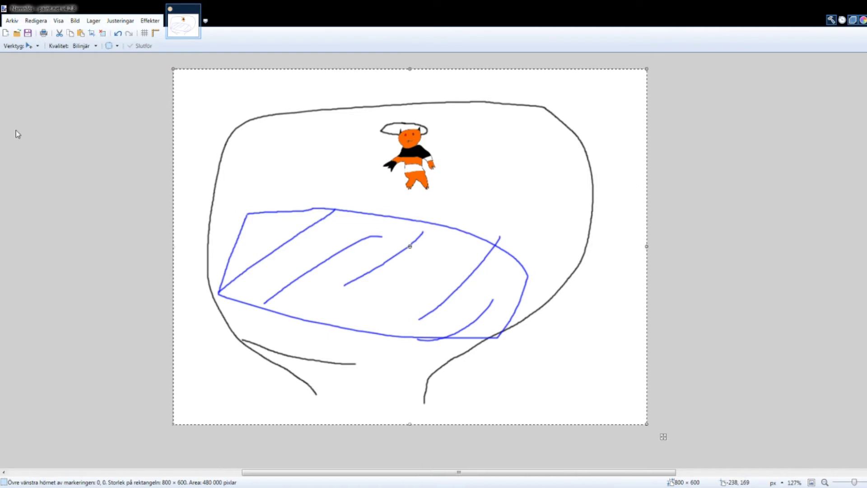
pyautogui.press('b')
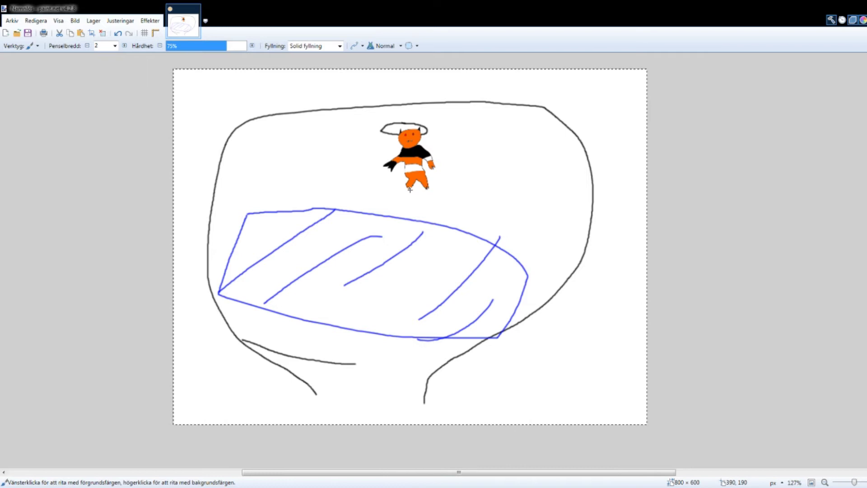
pyautogui.click(327, 152)
pyautogui.moveTo(290, 143)
pyautogui.mouseDown()
pyautogui.moveTo(241, 177)
pyautogui.moveTo(271, 187)
pyautogui.moveTo(288, 163)
pyautogui.mouseUp()
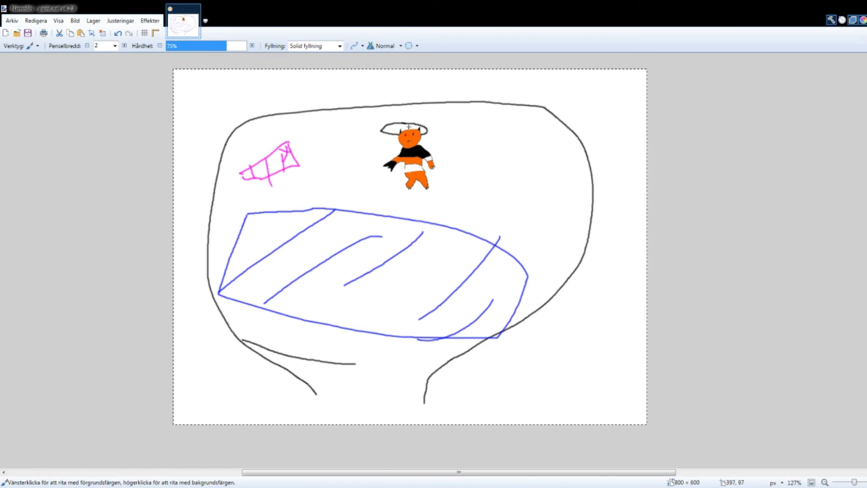
pyautogui.moveTo(406, 149); pyautogui.dragTo(405, 160)
# Select the tiger, enlarge it under the oval, then shift it toward the pink marking and platform
pyautogui.press('s')
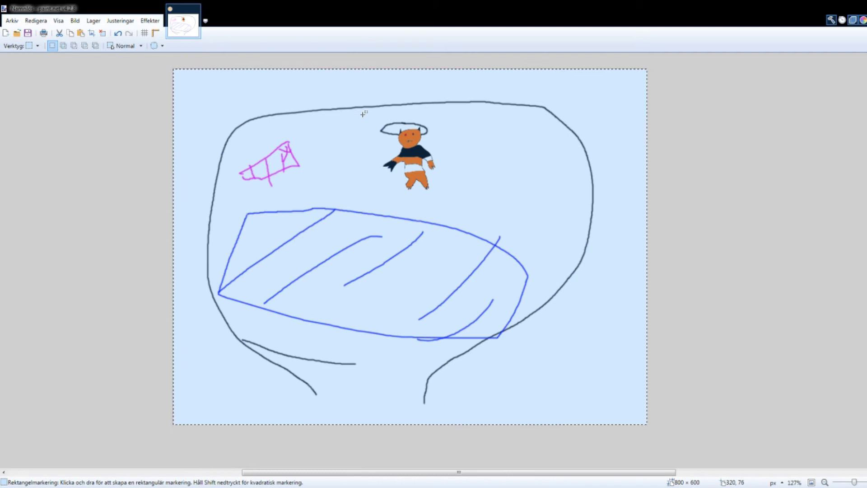
pyautogui.moveTo(363, 114)
pyautogui.mouseDown()
pyautogui.moveTo(452, 200)
pyautogui.moveTo(372, 239)
pyautogui.moveTo(342, 231)
pyautogui.mouseUp()
pyautogui.press('m')
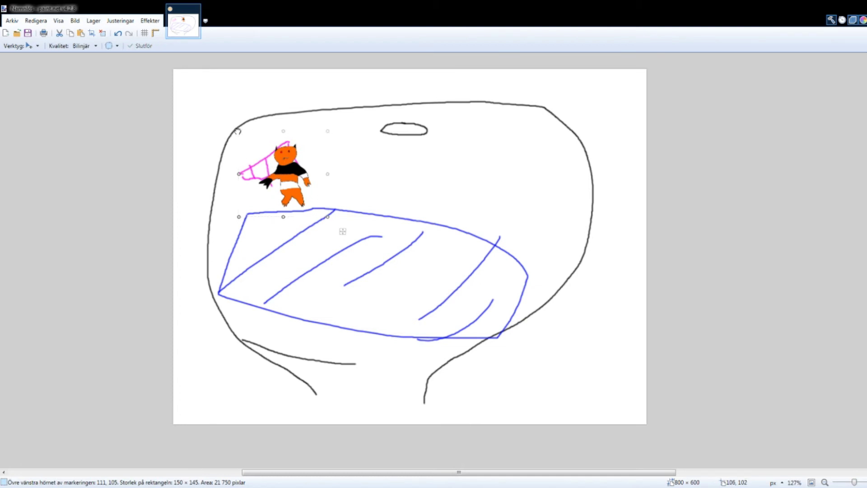
pyautogui.moveTo(411, 290)
pyautogui.mouseDown()
pyautogui.moveTo(444, 120)
pyautogui.moveTo(426, 138)
pyautogui.moveTo(368, 164)
pyautogui.mouseUp()
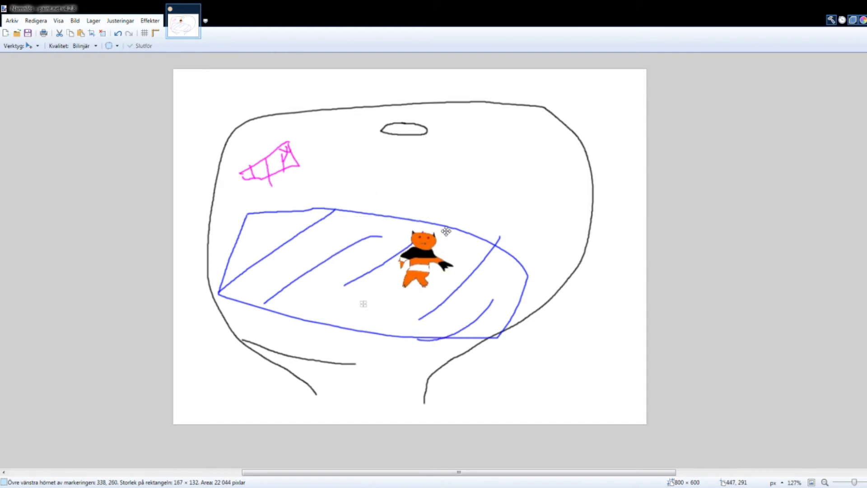
pyautogui.moveTo(397, 220); pyautogui.dragTo(226, 78)
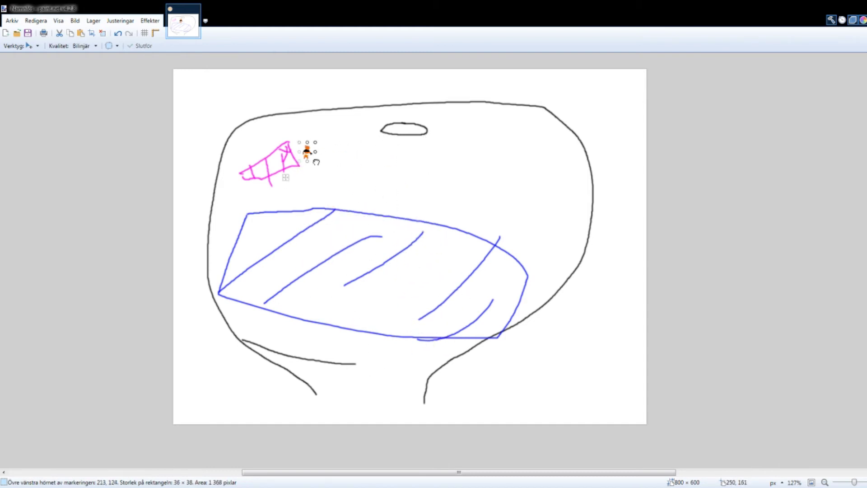
pyautogui.moveTo(265, 101); pyautogui.dragTo(295, 241)
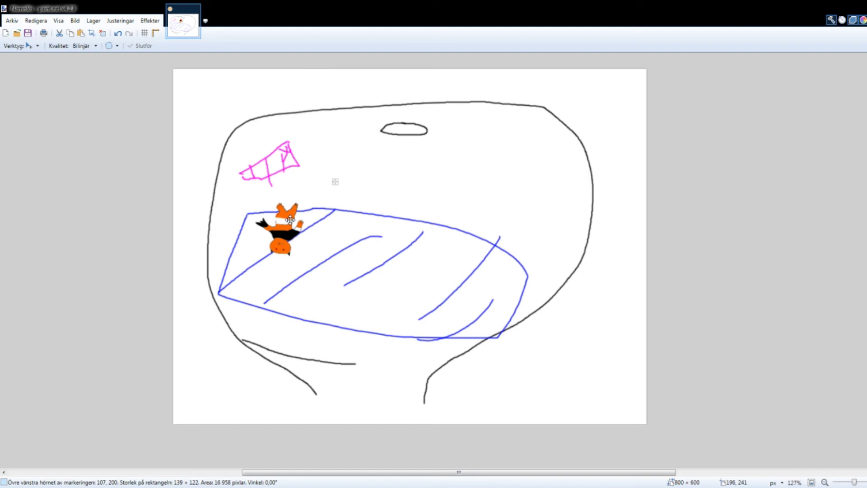
pyautogui.moveTo(258, 285); pyautogui.dragTo(338, 276)
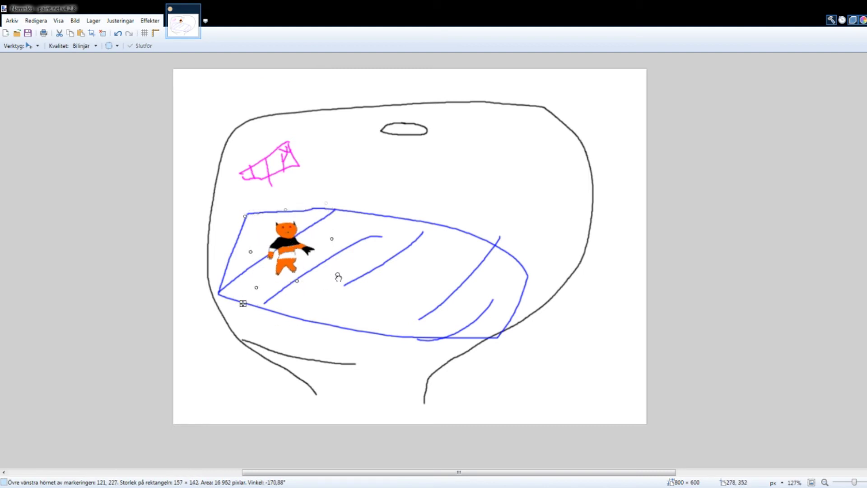
# Restore the tiger's full size, tilt it slightly, and place it beside the pink marking
pyautogui.moveTo(288, 247)
pyautogui.mouseDown()
pyautogui.moveTo(197, 185)
pyautogui.moveTo(349, 224)
pyautogui.mouseUp()
pyautogui.moveTo(365, 175)
pyautogui.mouseDown()
pyautogui.moveTo(408, 195)
pyautogui.moveTo(390, 145)
pyautogui.mouseUp()
pyautogui.moveTo(318, 349); pyautogui.dragTo(260, 293)
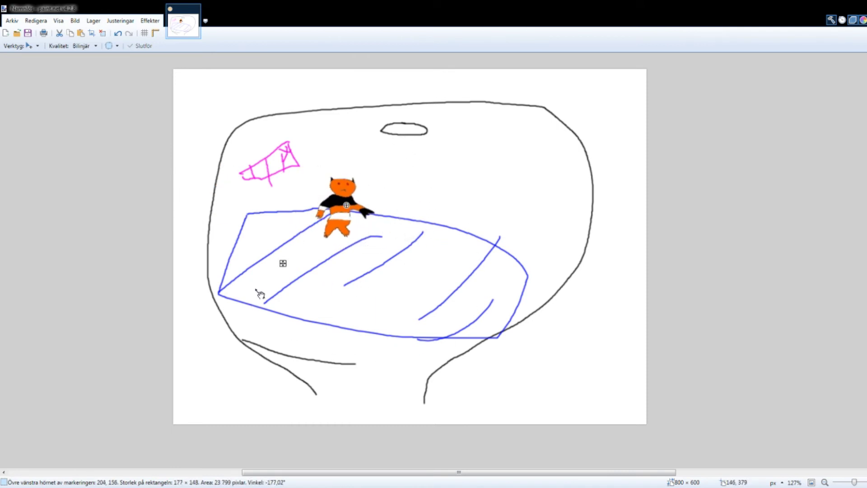
pyautogui.moveTo(345, 207)
pyautogui.mouseDown()
pyautogui.moveTo(508, 188)
pyautogui.moveTo(428, 170)
pyautogui.mouseUp()
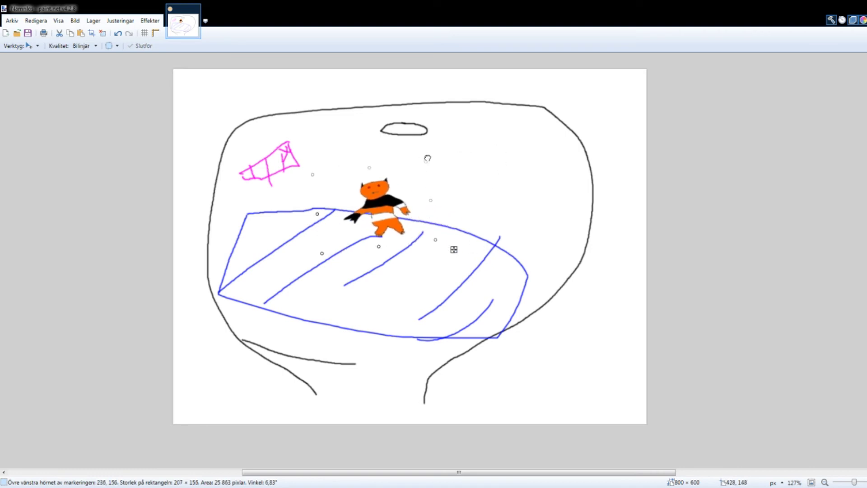
pyautogui.moveTo(427, 159)
pyautogui.mouseDown()
pyautogui.moveTo(433, 168)
pyautogui.moveTo(420, 155)
pyautogui.mouseUp()
pyautogui.press('Return')
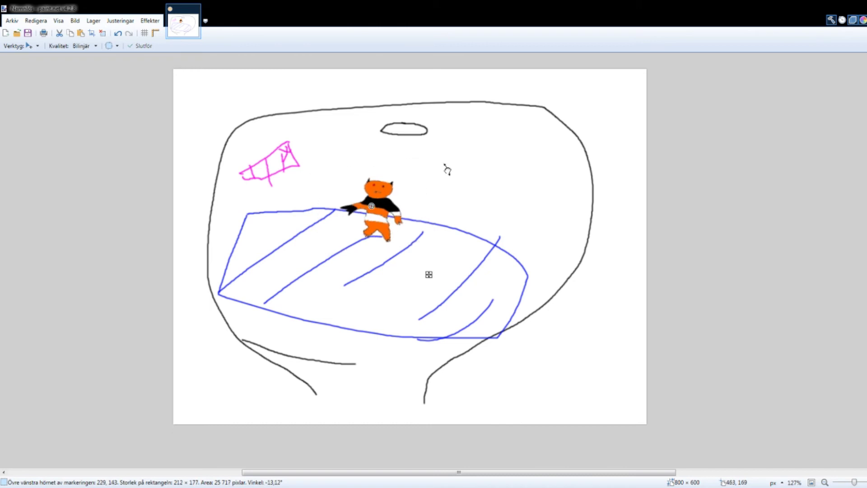
pyautogui.moveTo(433, 183); pyautogui.dragTo(331, 177)
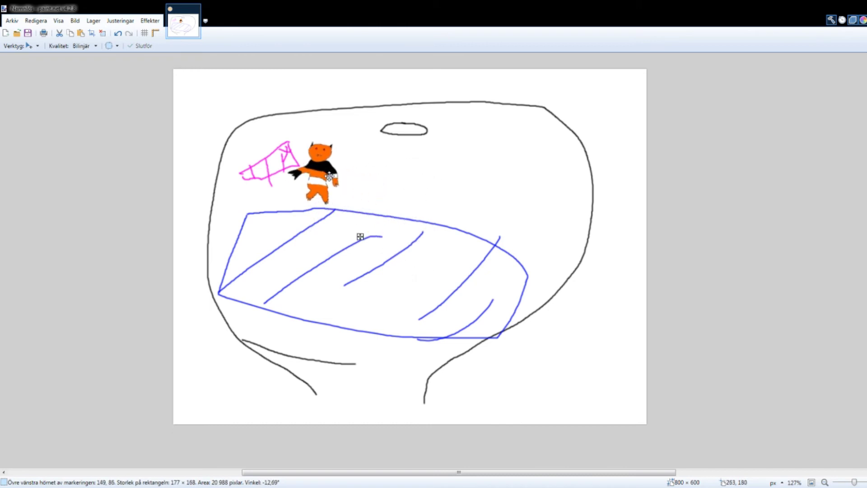